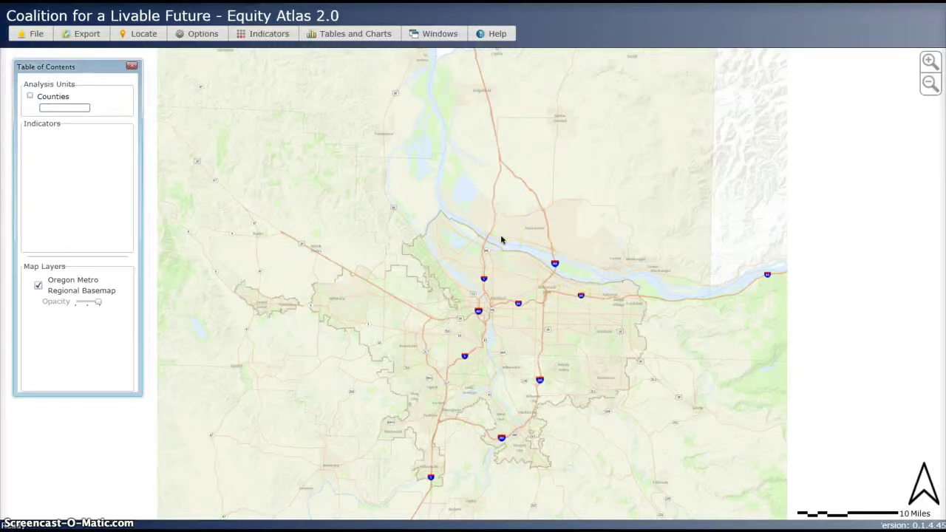
Add the Renters (Density per Acre) housing heatmap to the map.
{"action": "left_click", "coordinate": [265, 33]}
{"action": "left_click", "coordinate": [265, 51]}
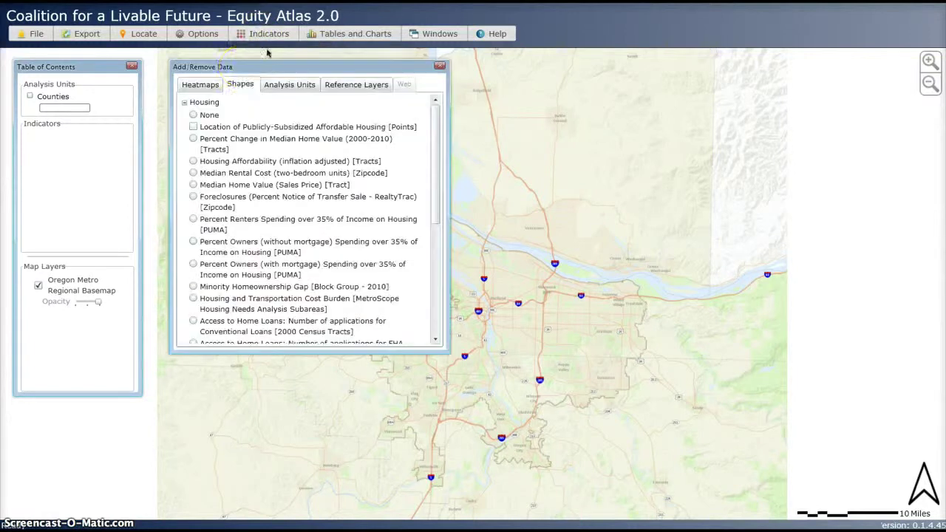
{"action": "left_click", "coordinate": [213, 83]}
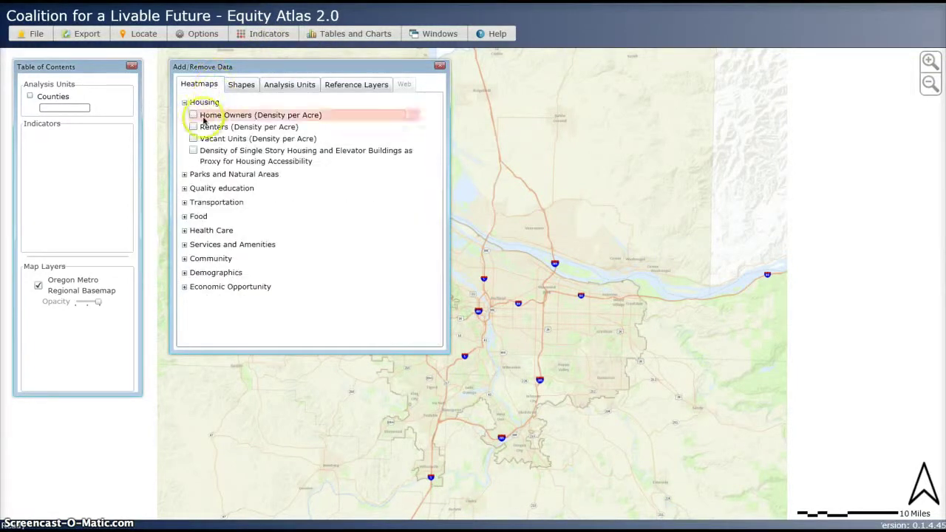
{"action": "left_click", "coordinate": [194, 128]}
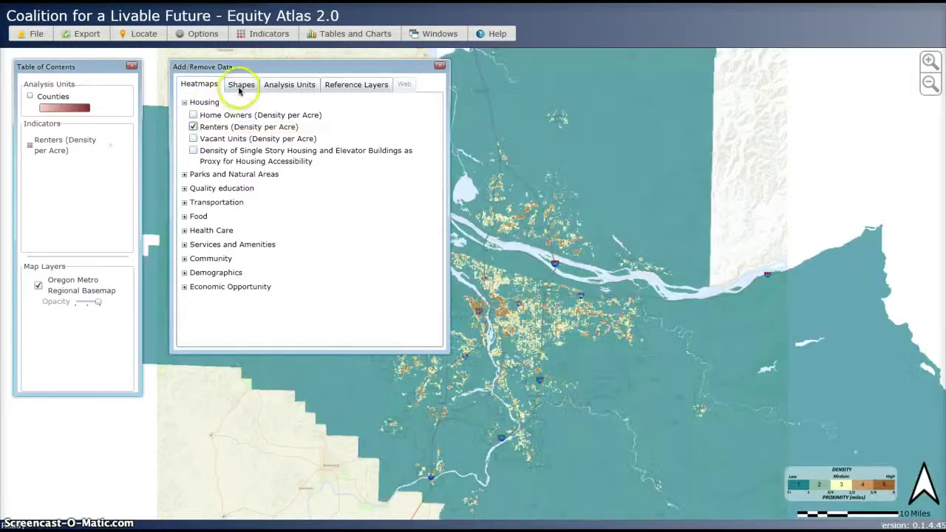
Add the Location of Publicly-Subsidized Affordable Housing [Points] layer to the map and close the data selection window.
{"action": "left_click", "coordinate": [239, 87]}
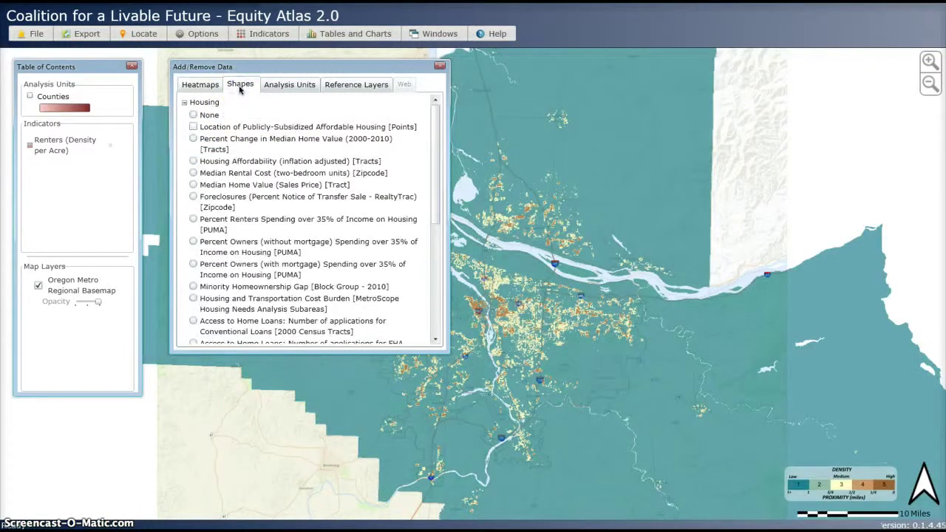
{"action": "left_click", "coordinate": [193, 127]}
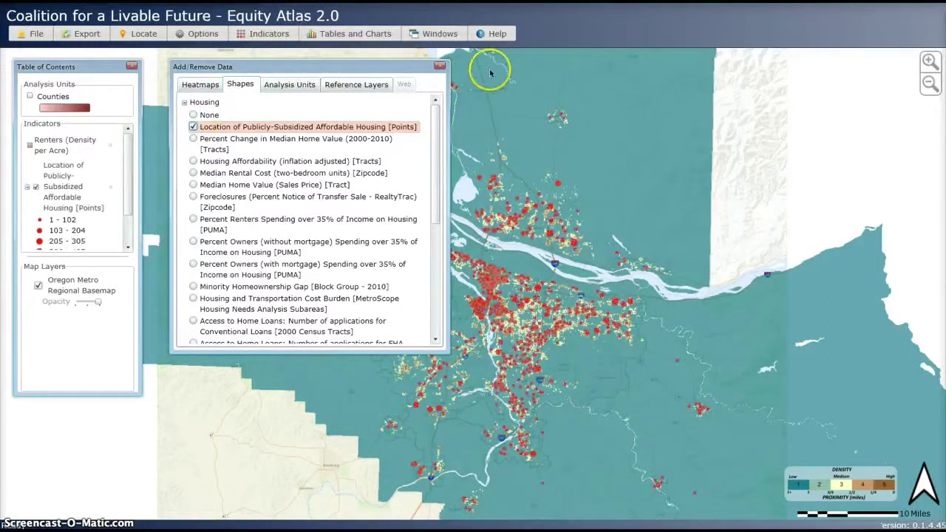
{"action": "left_click", "coordinate": [439, 68]}
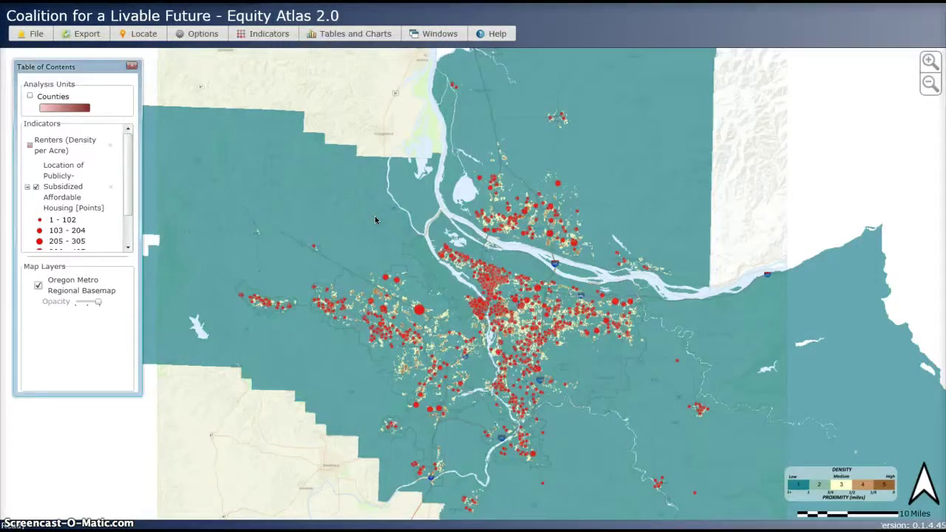
Review the map export options, switching the image format to PNG and back to JPEG, and close them without exporting.
{"action": "left_click", "coordinate": [90, 38]}
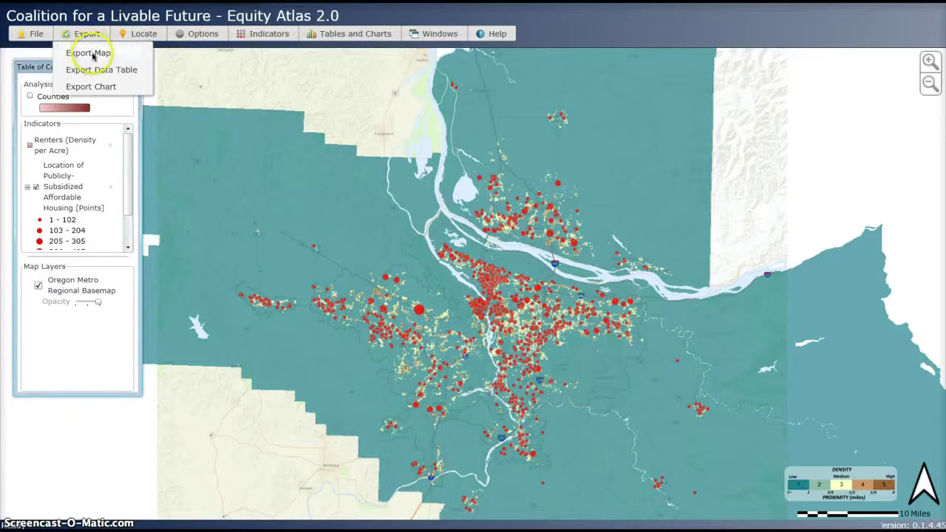
{"action": "left_click", "coordinate": [90, 54]}
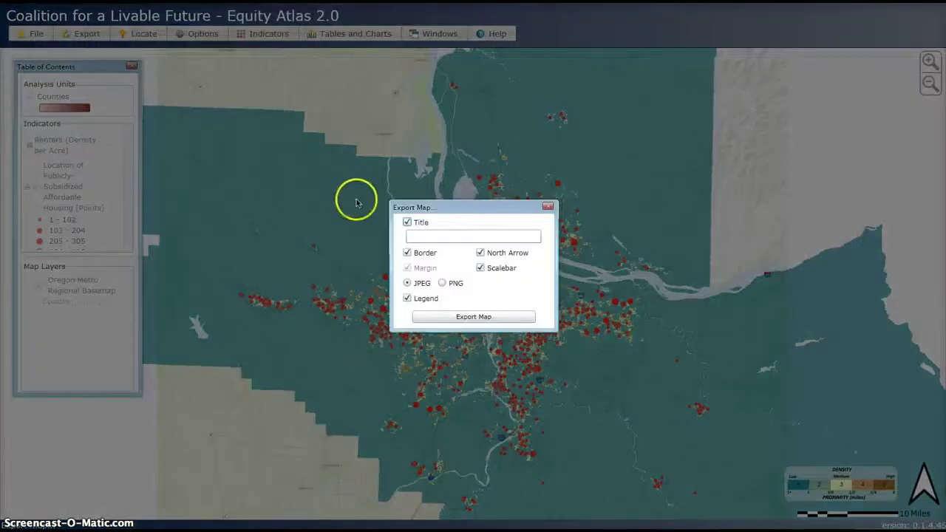
{"action": "left_click", "coordinate": [425, 238]}
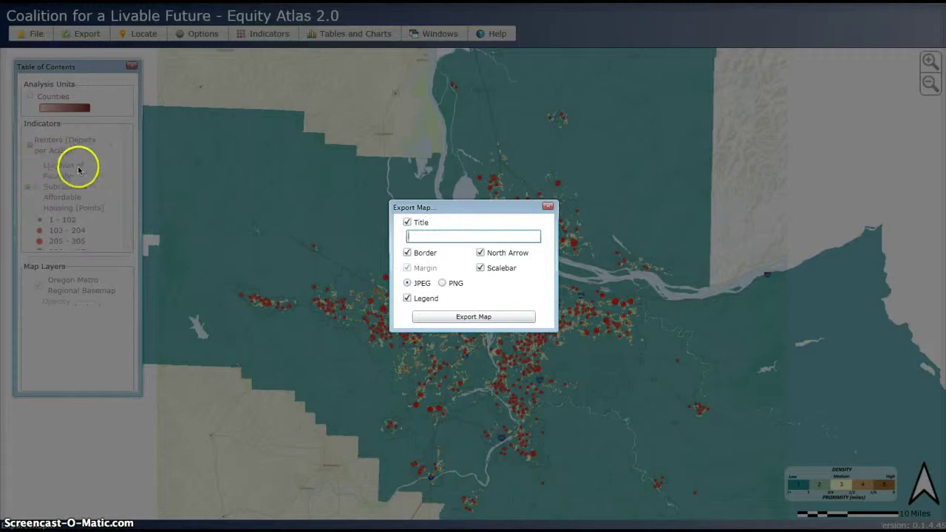
{"action": "left_click", "coordinate": [444, 284]}
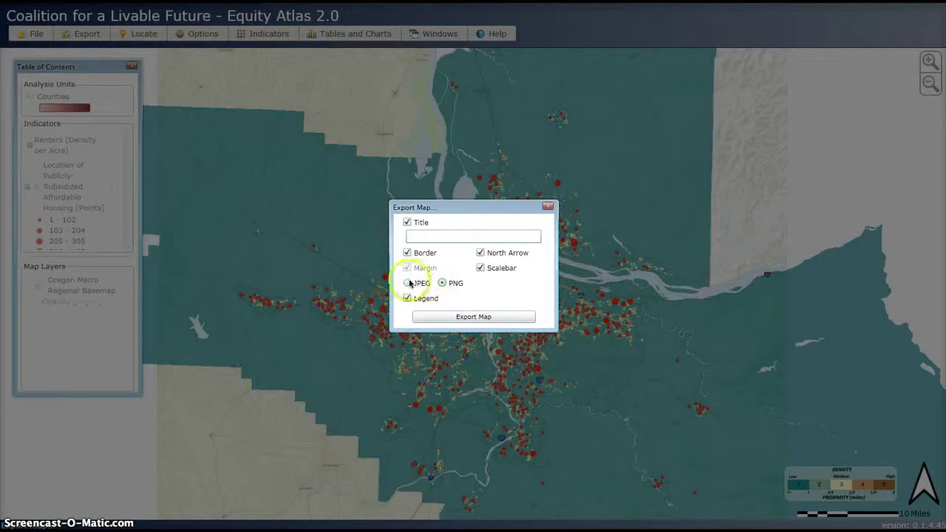
{"action": "left_click", "coordinate": [408, 284]}
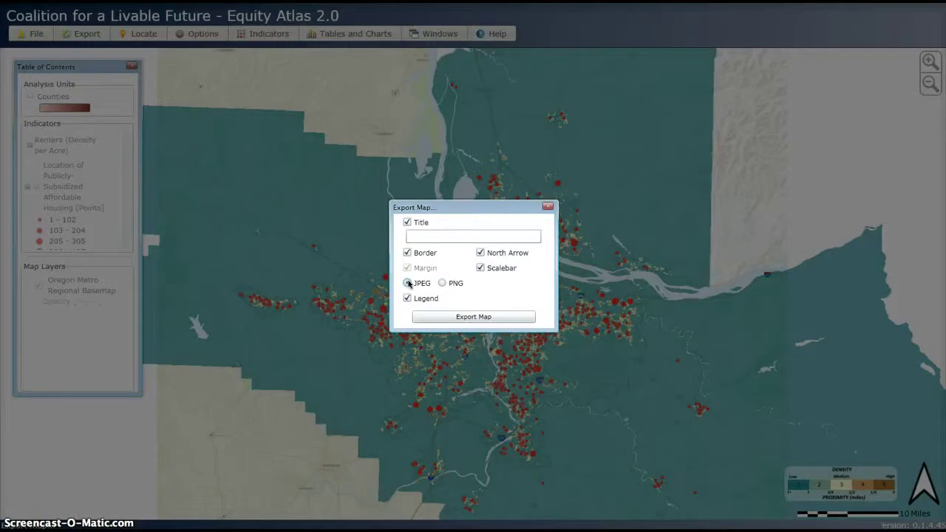
{"action": "left_click", "coordinate": [409, 284]}
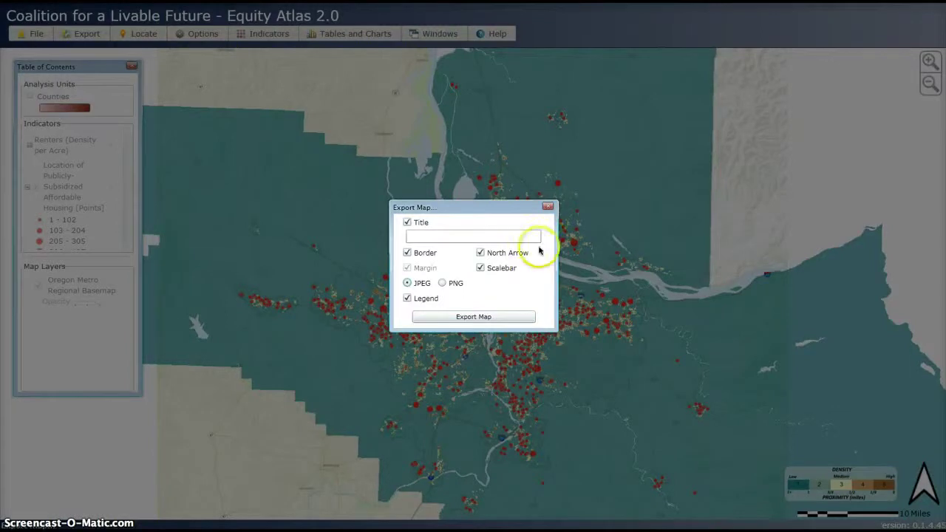
{"action": "left_click", "coordinate": [548, 209]}
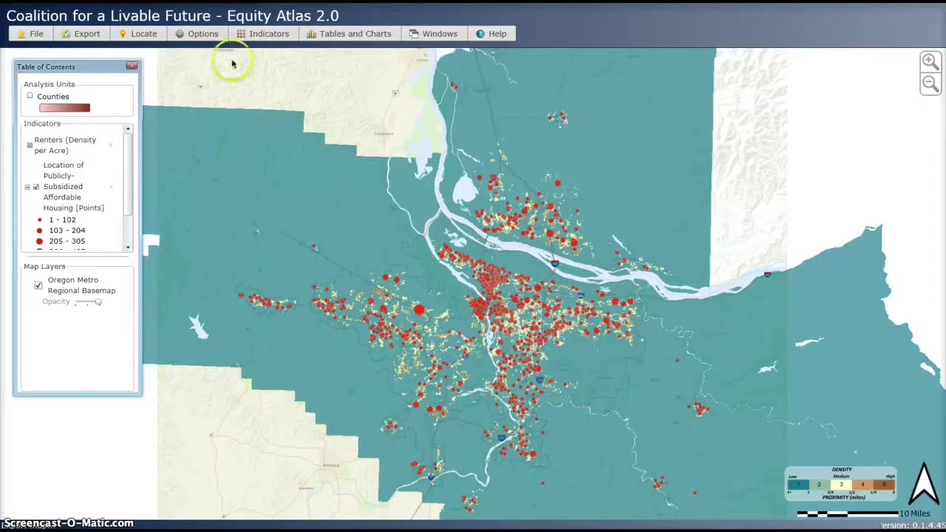
{"action": "left_click", "coordinate": [85, 34]}
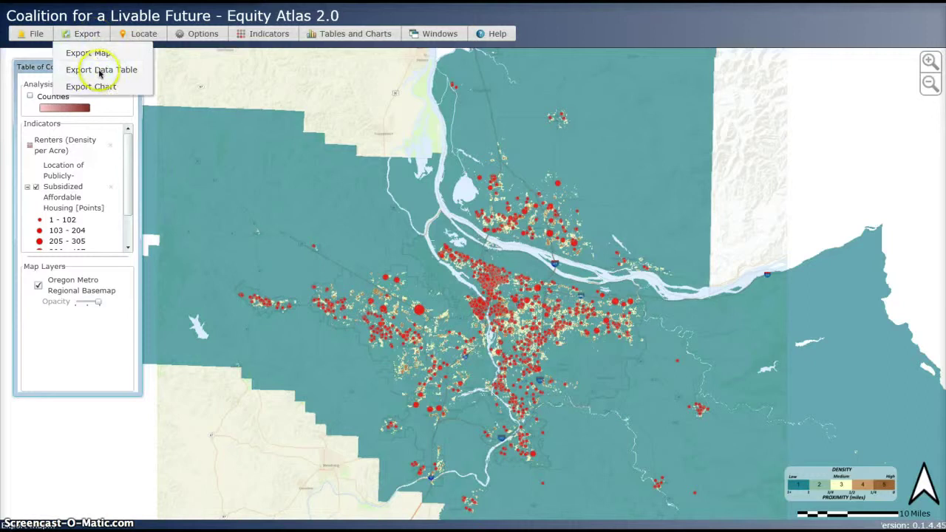
{"action": "left_click", "coordinate": [80, 31]}
{"action": "left_click", "coordinate": [84, 32]}
{"action": "left_click", "coordinate": [433, 313]}
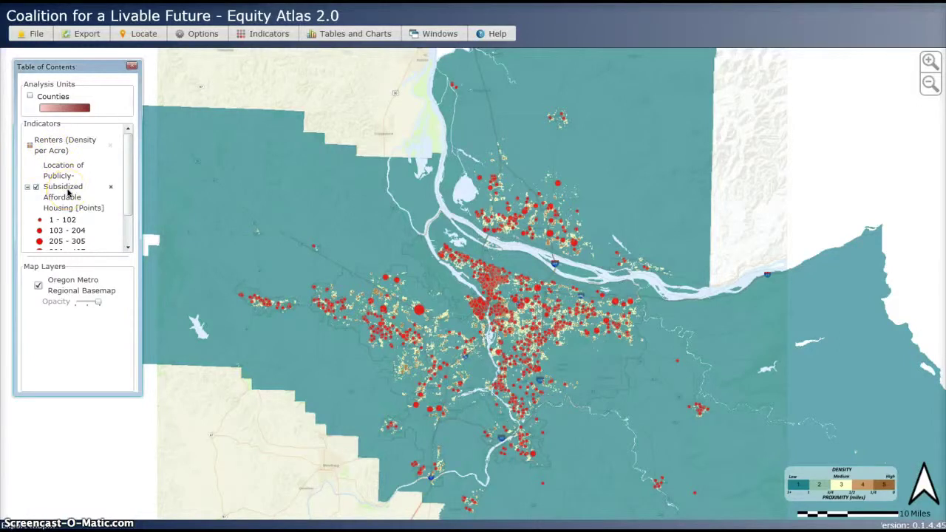
Read through the affordable housing points legend, and view the data table of the indicators by county.
{"action": "scroll", "coordinate": [85, 231], "scroll_direction": "down", "scroll_amount": 2}
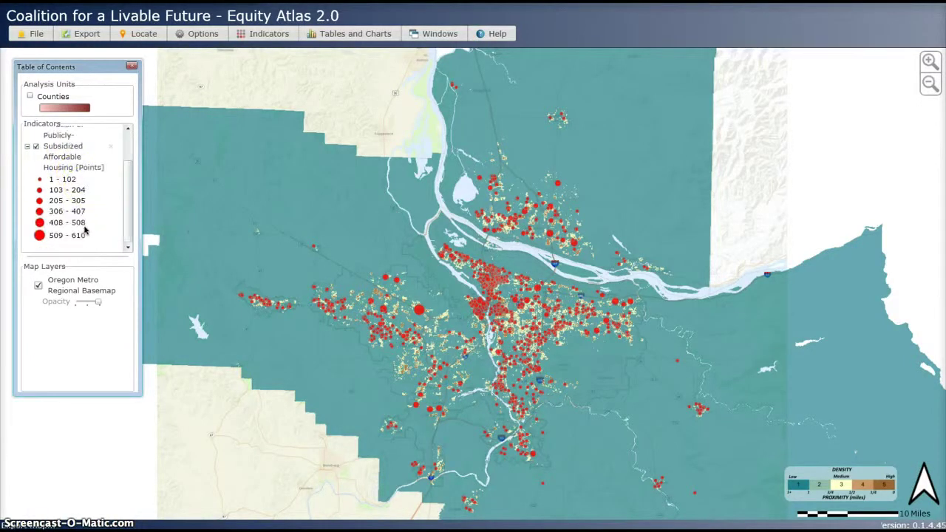
{"action": "scroll", "coordinate": [78, 186], "scroll_direction": "up", "scroll_amount": 2}
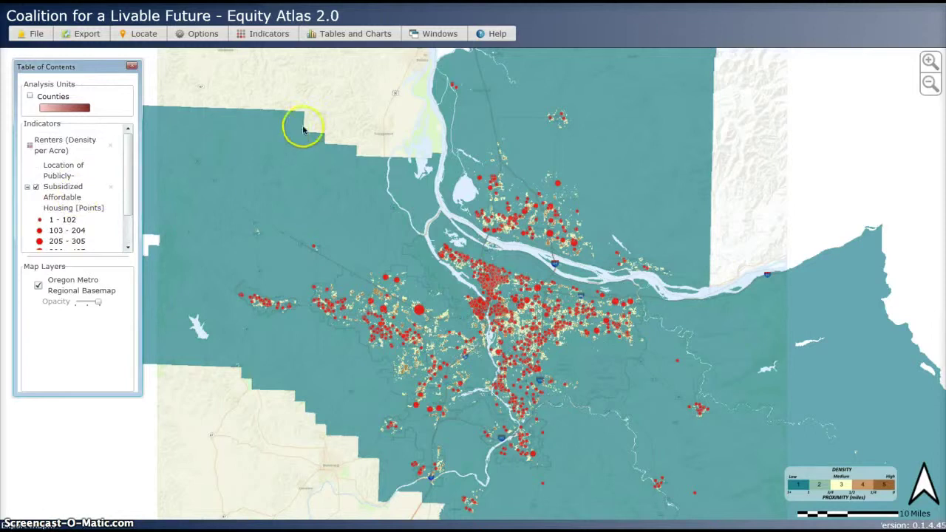
{"action": "left_click", "coordinate": [357, 34]}
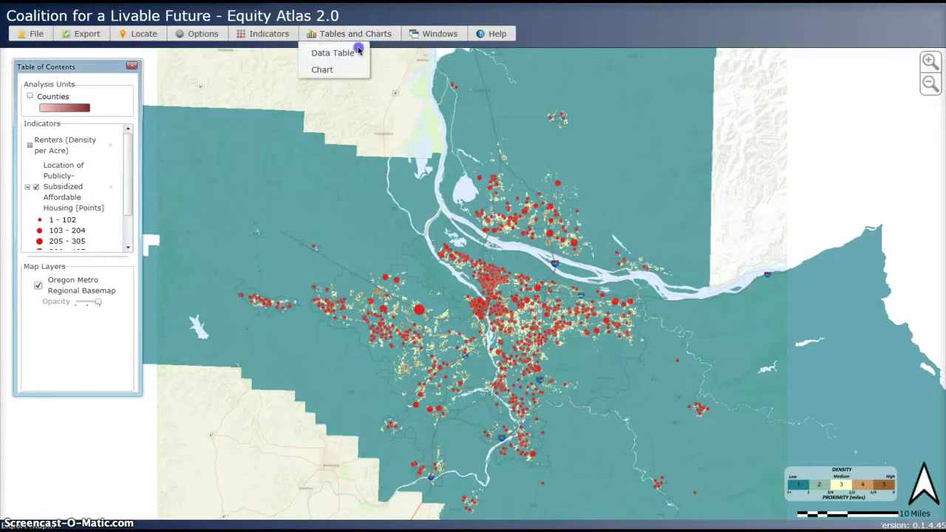
{"action": "left_click", "coordinate": [359, 52]}
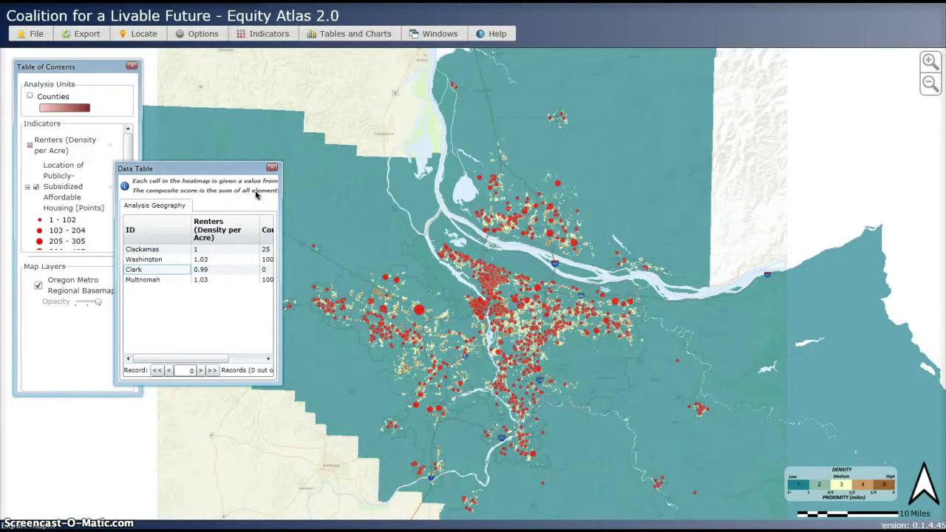
{"action": "left_click", "coordinate": [270, 170]}
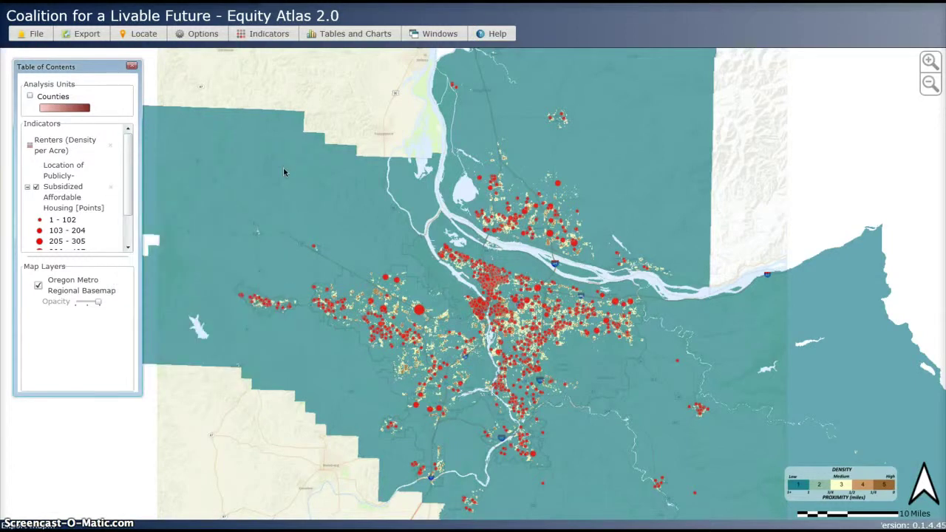
Start exporting the data table to a file and cancel at the save dialog.
{"action": "left_click", "coordinate": [84, 34]}
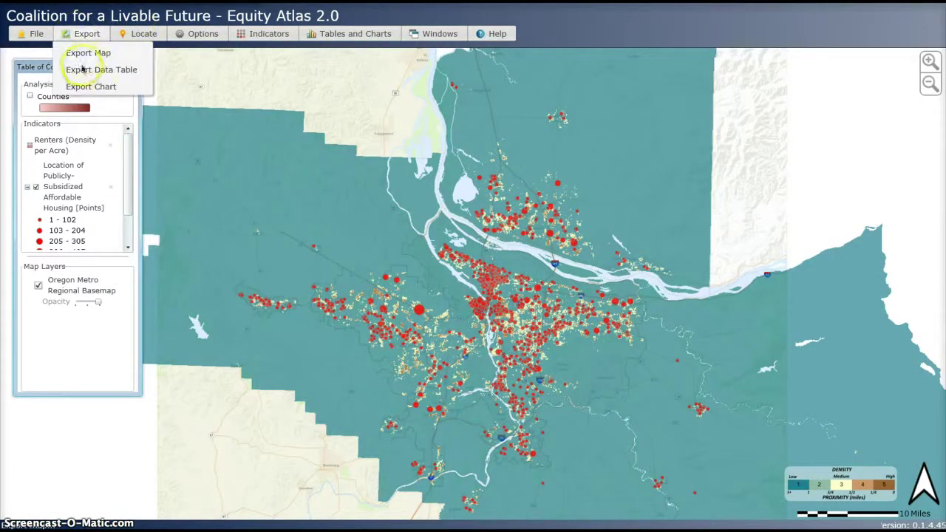
{"action": "left_click", "coordinate": [84, 71]}
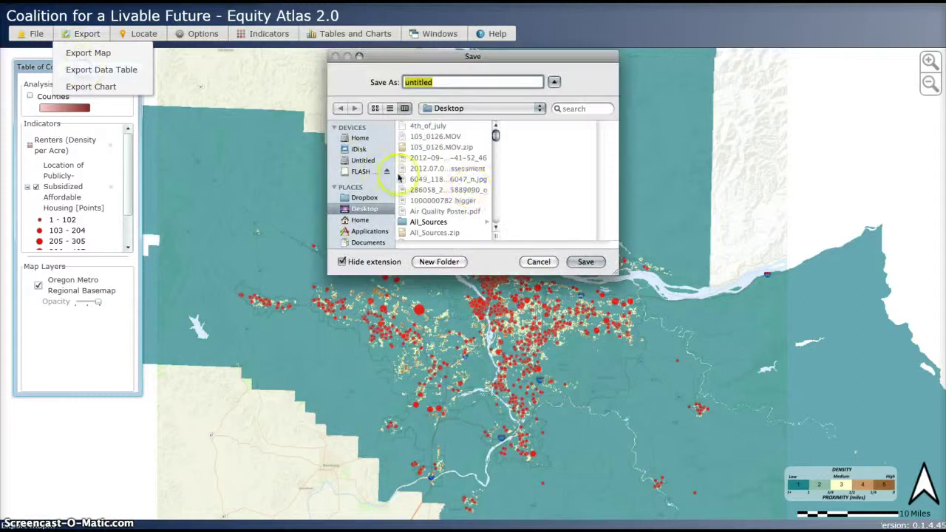
{"action": "left_click", "coordinate": [539, 262]}
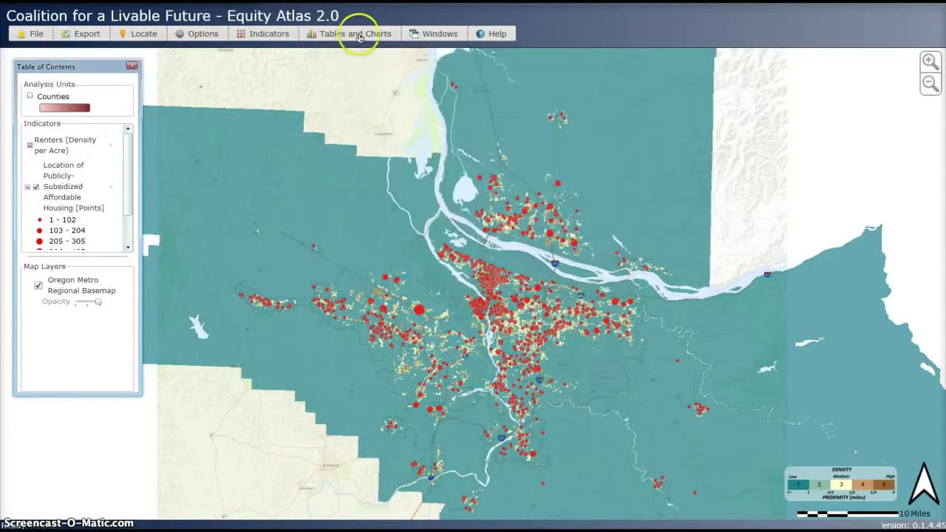
Reopen the data table to check the renter density figures by county, and close it.
{"action": "left_click", "coordinate": [358, 33]}
{"action": "left_click", "coordinate": [352, 53]}
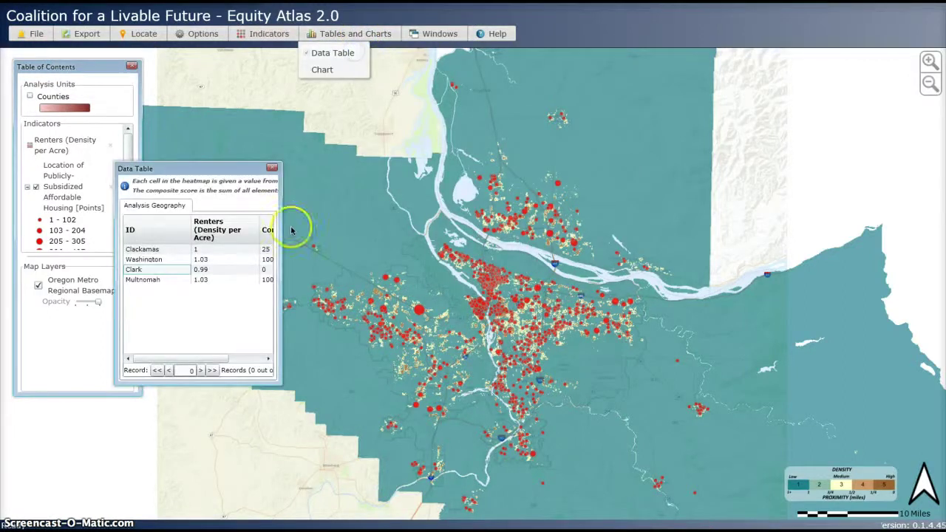
{"action": "left_click", "coordinate": [272, 169]}
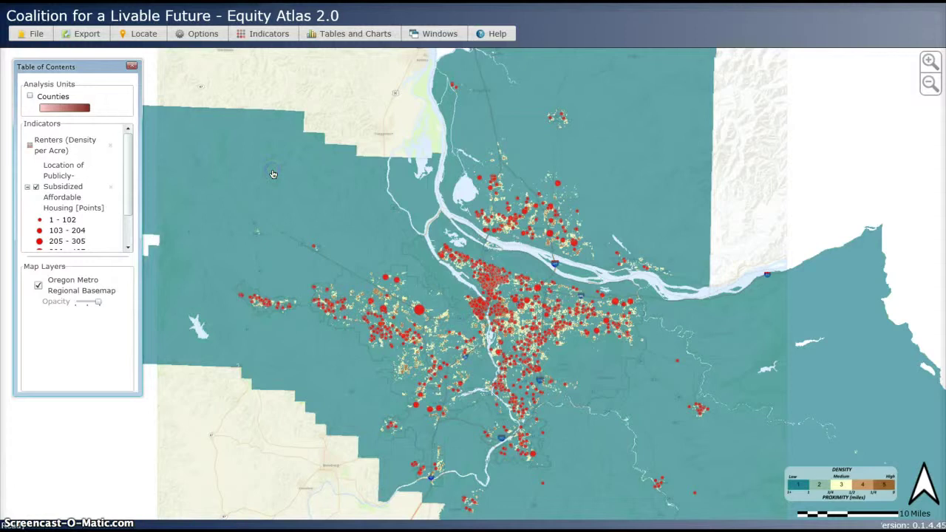
View the renter density chart as the Bar, Column and Line types, return it to Column, and close it.
{"action": "left_click", "coordinate": [350, 33]}
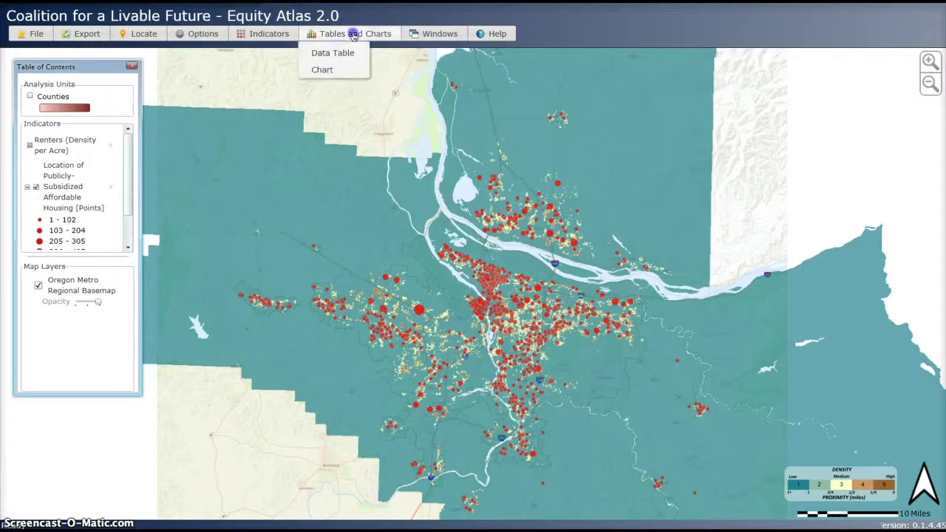
{"action": "left_click", "coordinate": [336, 70]}
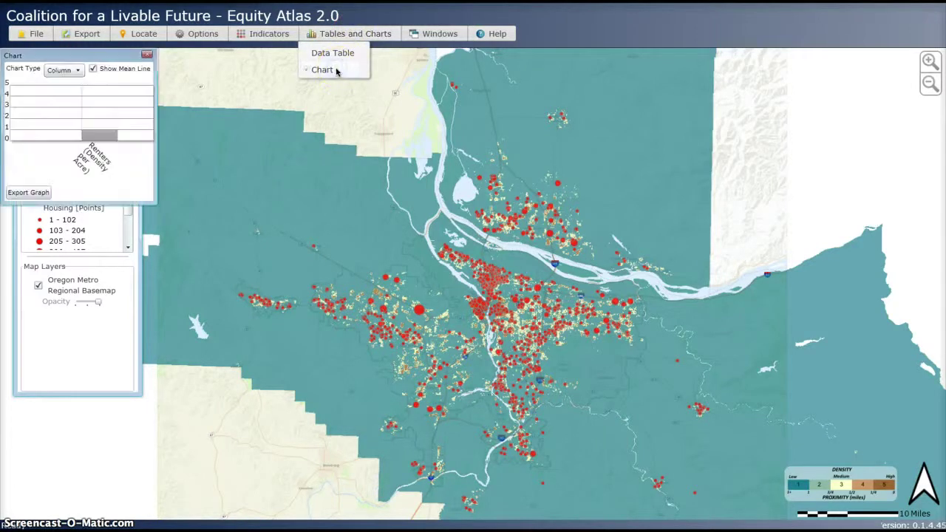
{"action": "left_click", "coordinate": [64, 70]}
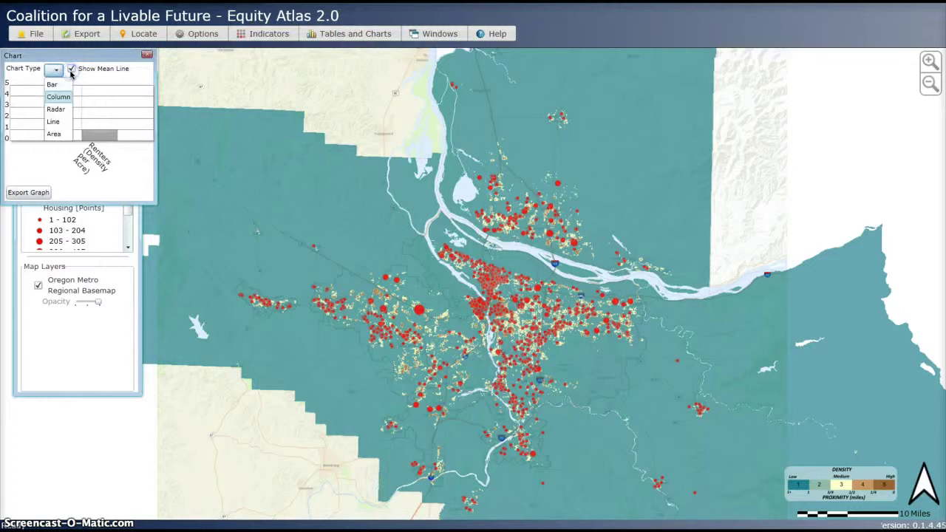
{"action": "left_click", "coordinate": [65, 84]}
{"action": "left_click", "coordinate": [58, 69]}
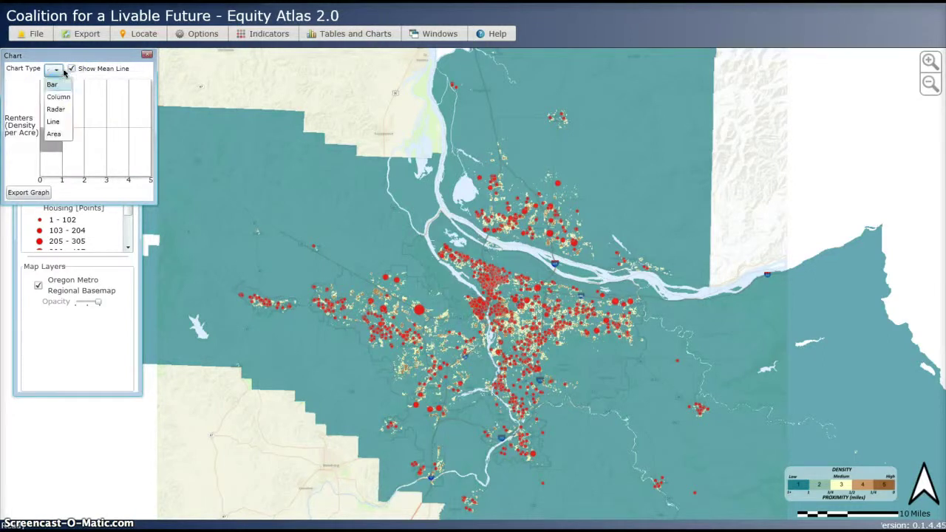
{"action": "left_click", "coordinate": [59, 96]}
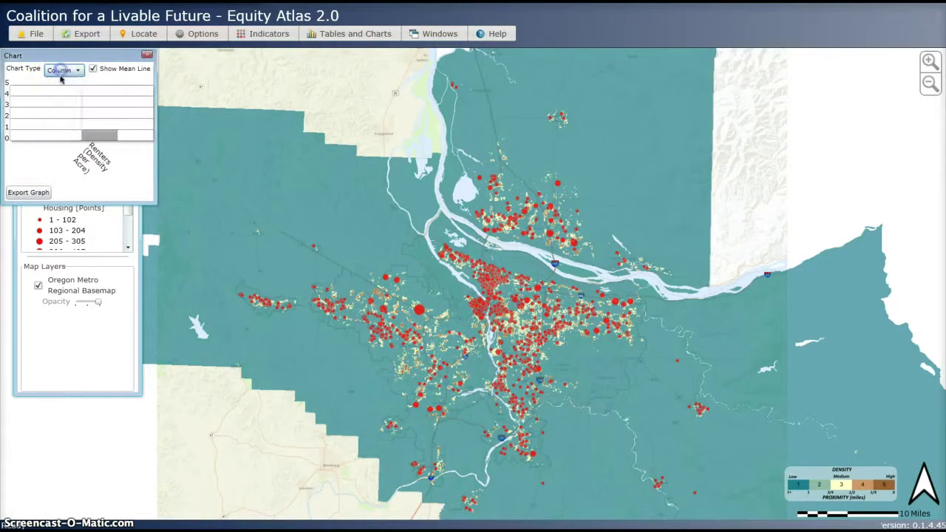
{"action": "left_click", "coordinate": [58, 70]}
{"action": "left_click", "coordinate": [55, 121]}
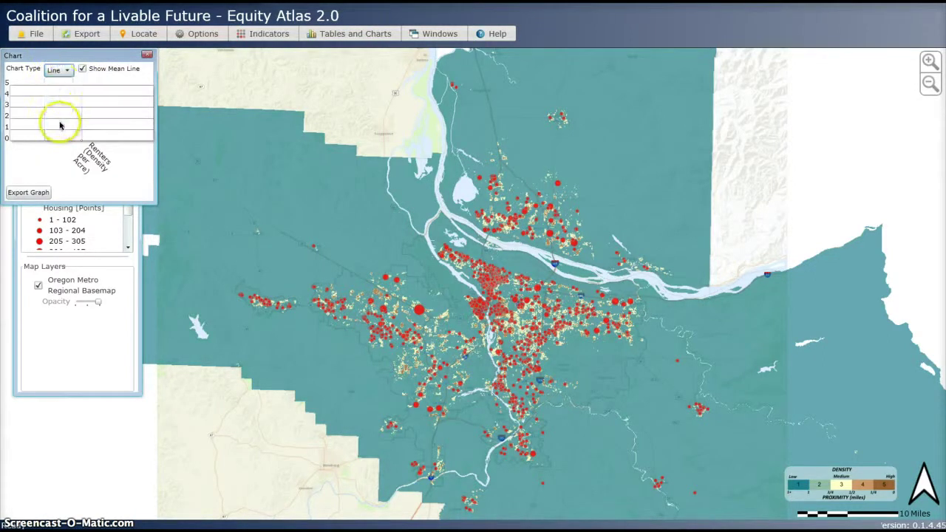
{"action": "left_click", "coordinate": [59, 71]}
{"action": "left_click", "coordinate": [62, 96]}
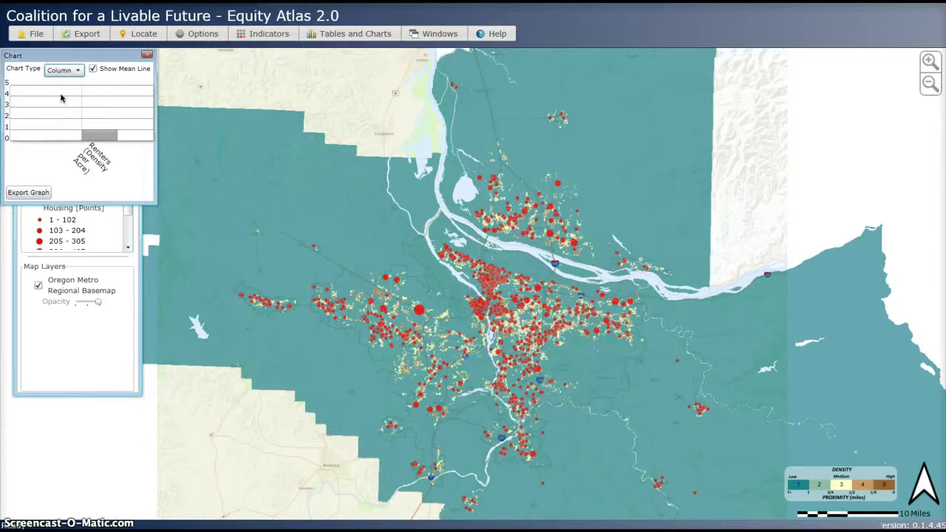
{"action": "left_click", "coordinate": [147, 57]}
Start exporting the chart to a file and cancel at the save dialog.
{"action": "left_click", "coordinate": [84, 34]}
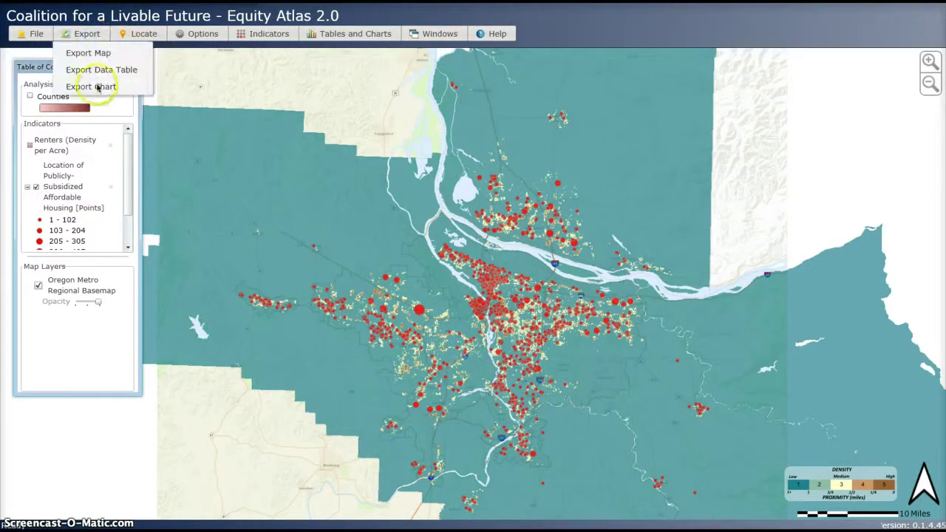
{"action": "left_click", "coordinate": [98, 90]}
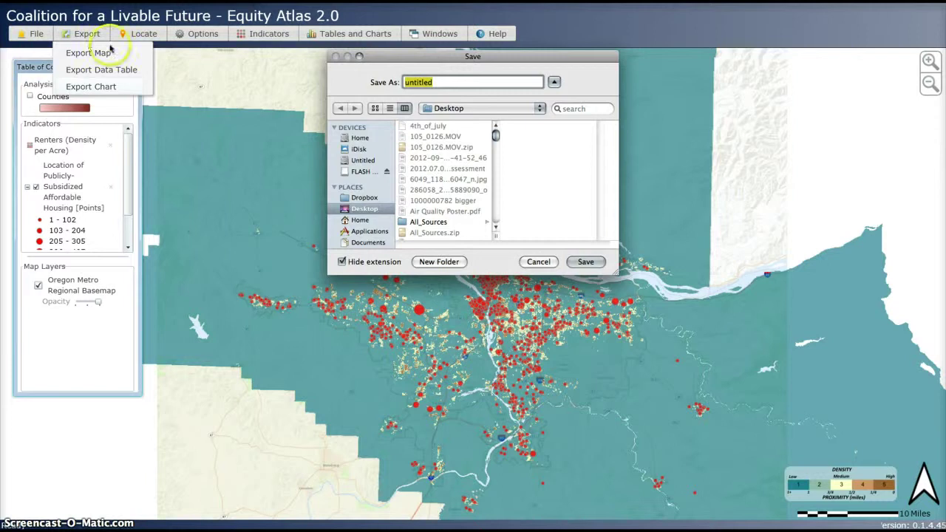
{"action": "left_click", "coordinate": [538, 265]}
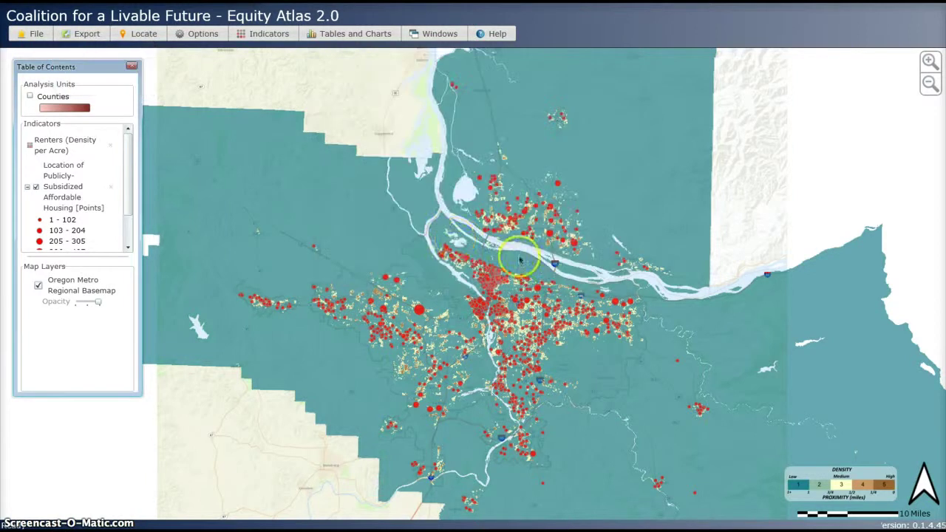